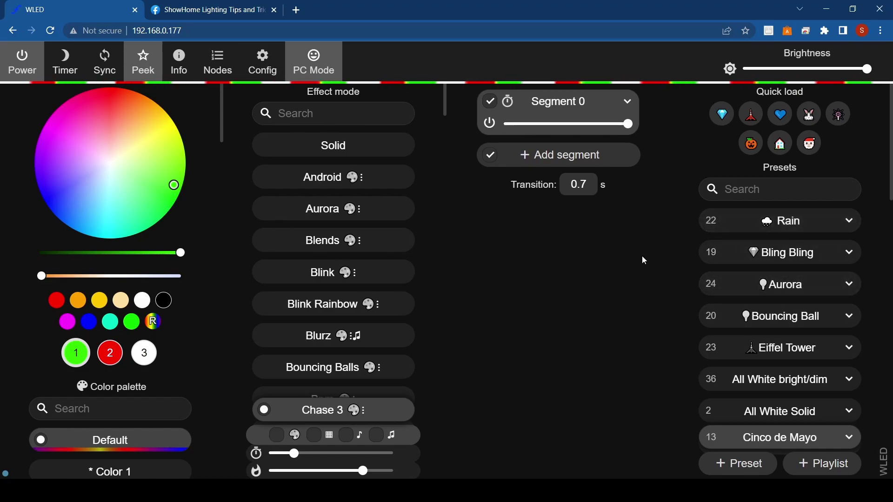
From the ShowHome Lighting group's Files on Facebook, download Newest presets.json from its post
{"action": "left_click", "coordinate": [213, 9]}
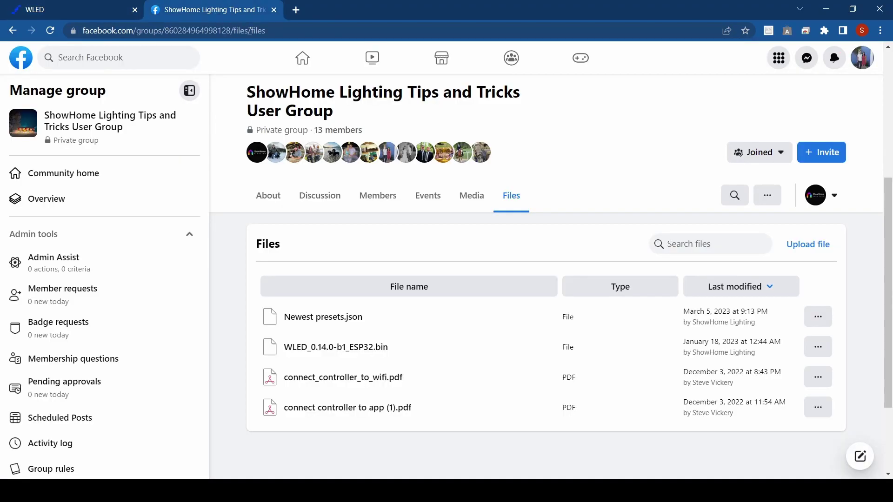
{"action": "scroll", "coordinate": [577, 174], "scroll_direction": "down", "scroll_amount": 1}
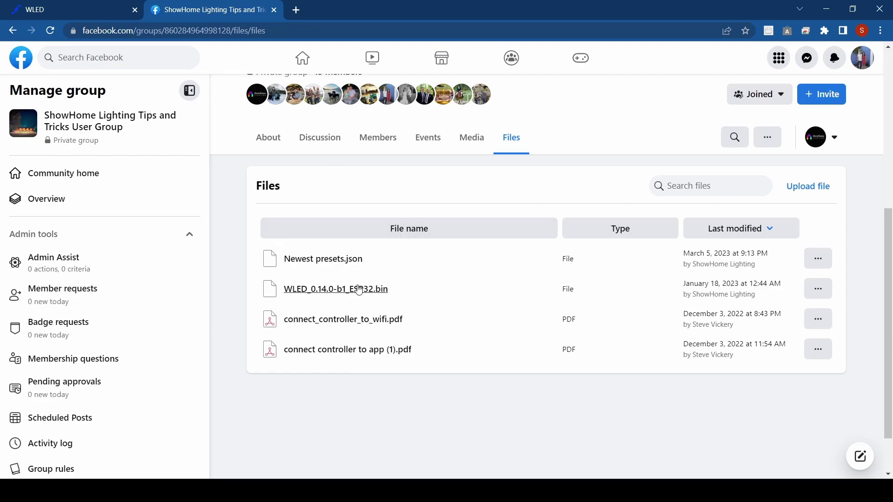
{"action": "left_click", "coordinate": [327, 268]}
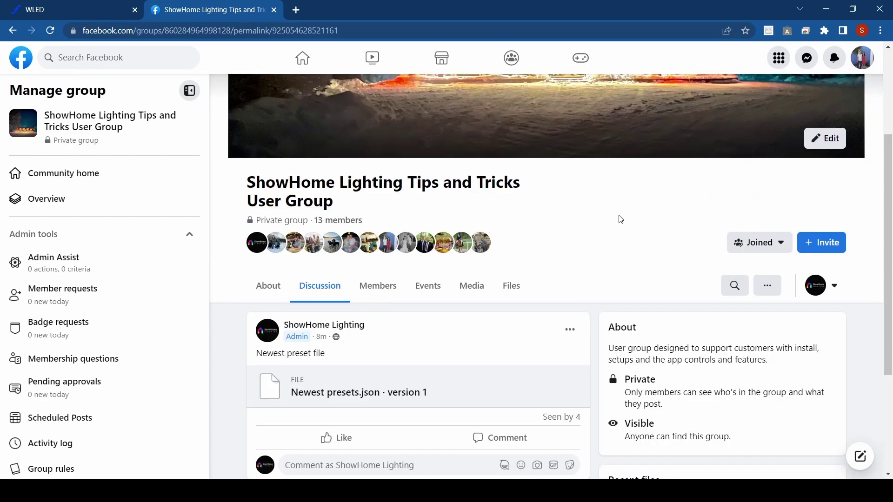
{"action": "scroll", "coordinate": [620, 219], "scroll_direction": "down", "scroll_amount": 1}
{"action": "left_click", "coordinate": [356, 338]}
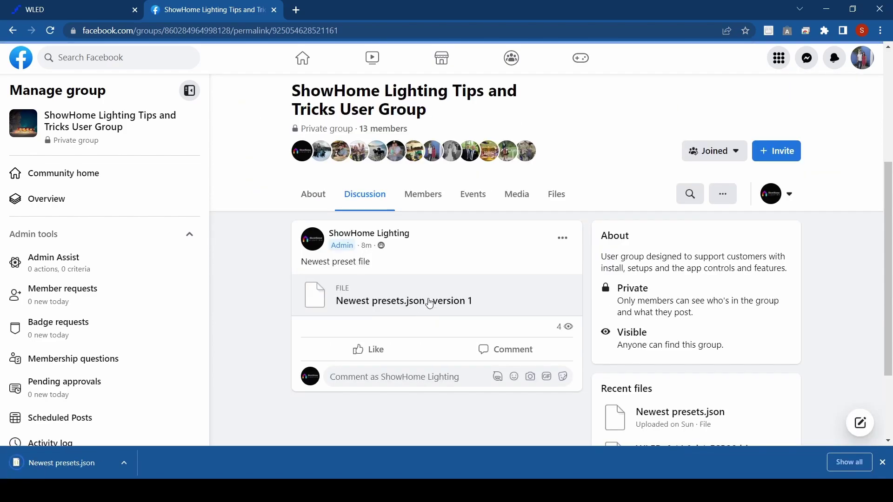
{"action": "scroll", "coordinate": [266, 339], "scroll_direction": "up", "scroll_amount": 1}
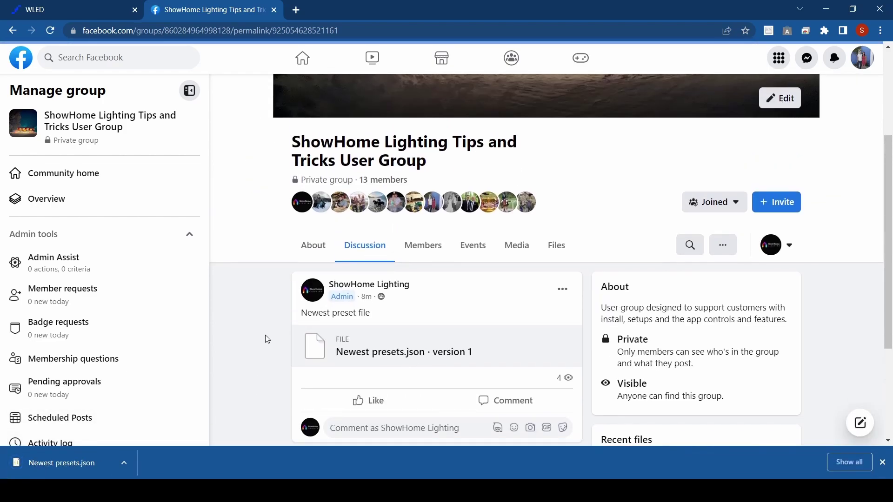
In the WLED controller, toggle PC Mode off and back on
{"action": "left_click", "coordinate": [52, 18]}
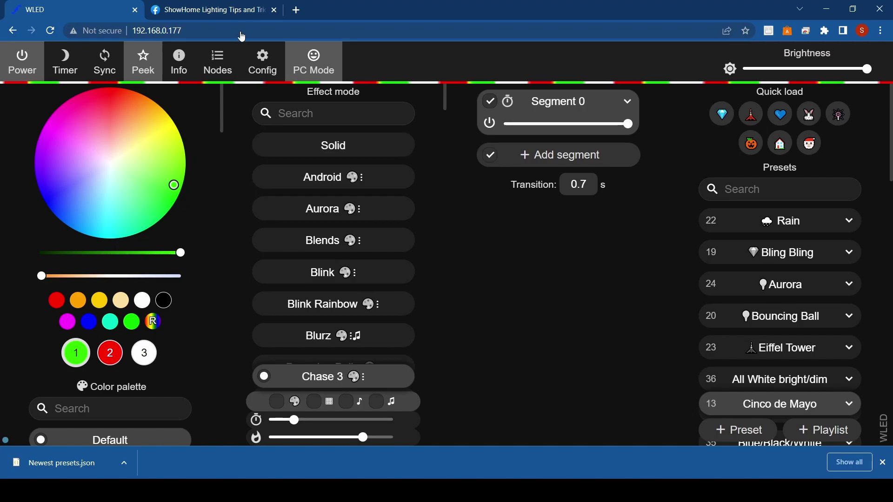
{"action": "left_click", "coordinate": [319, 66]}
{"action": "left_click", "coordinate": [319, 67]}
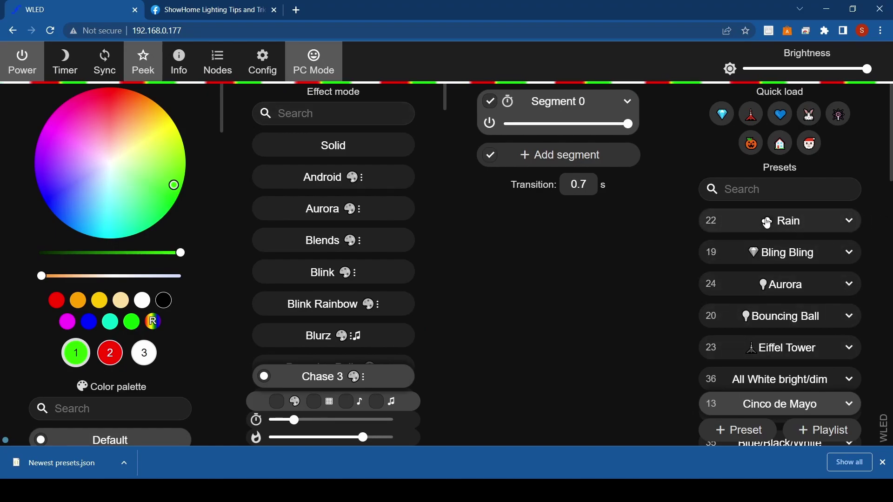
Load the Spring preset, then switch the lights to Pot Lights 2x4
{"action": "scroll", "coordinate": [774, 293], "scroll_direction": "down", "scroll_amount": 1}
{"action": "scroll", "coordinate": [775, 293], "scroll_direction": "down", "scroll_amount": 4}
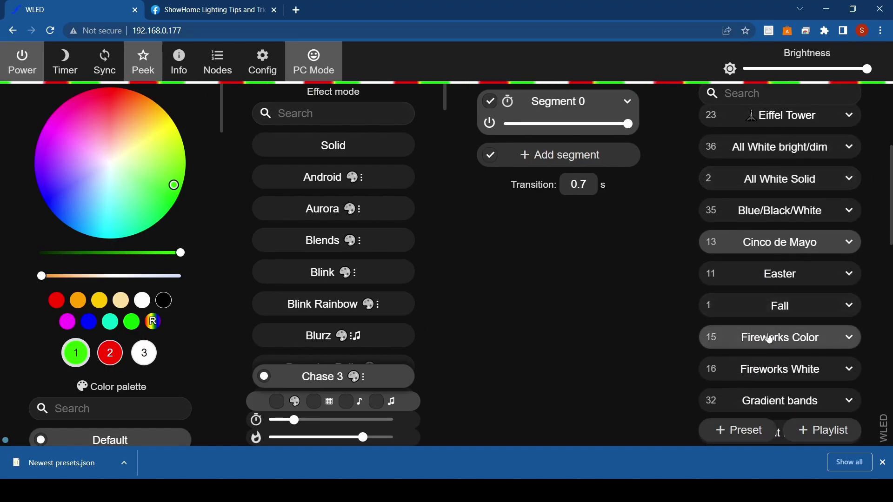
{"action": "scroll", "coordinate": [768, 325], "scroll_direction": "up", "scroll_amount": 3}
{"action": "scroll", "coordinate": [749, 230], "scroll_direction": "up", "scroll_amount": 3}
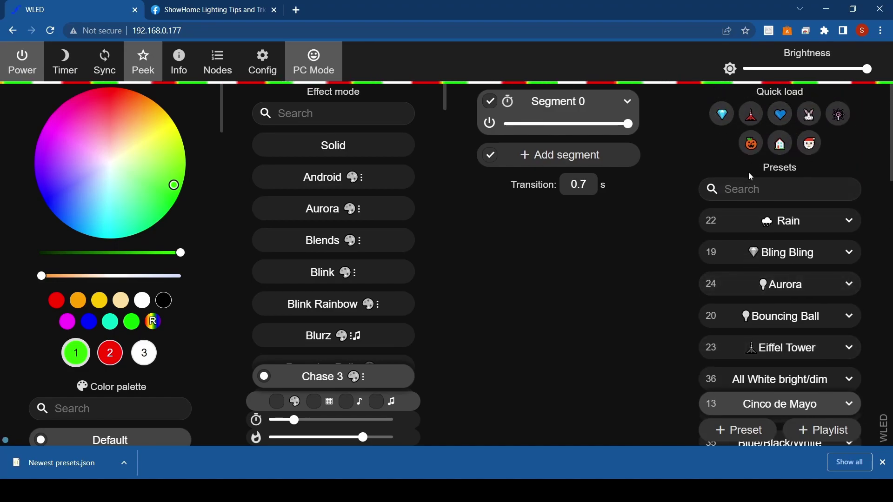
{"action": "scroll", "coordinate": [761, 258], "scroll_direction": "down", "scroll_amount": 4}
{"action": "scroll", "coordinate": [761, 262], "scroll_direction": "down", "scroll_amount": 15}
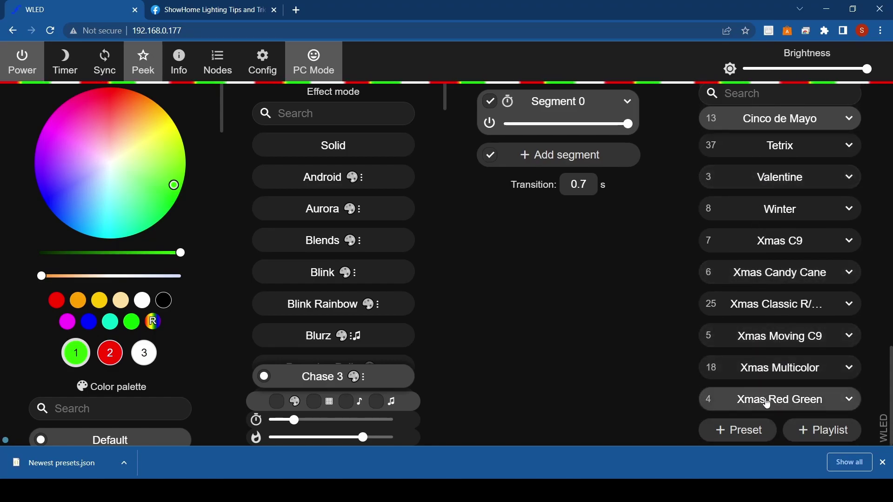
{"action": "scroll", "coordinate": [754, 288], "scroll_direction": "up", "scroll_amount": 5}
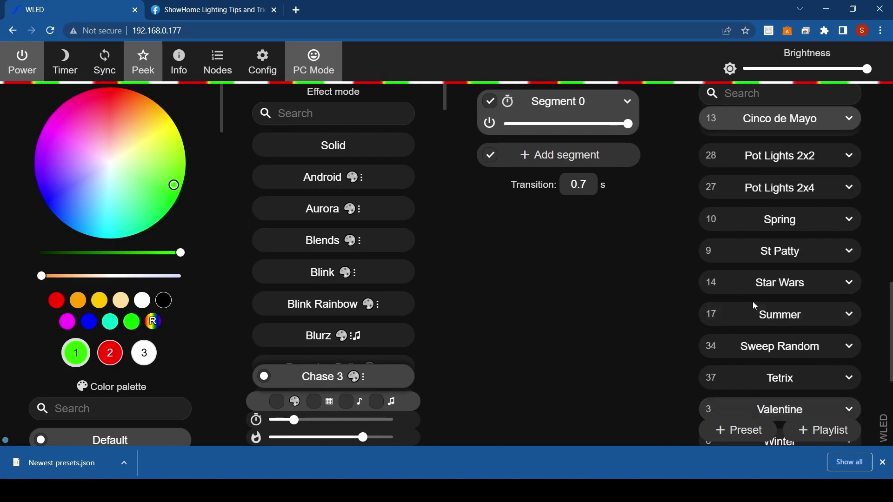
{"action": "scroll", "coordinate": [754, 330], "scroll_direction": "up", "scroll_amount": 1}
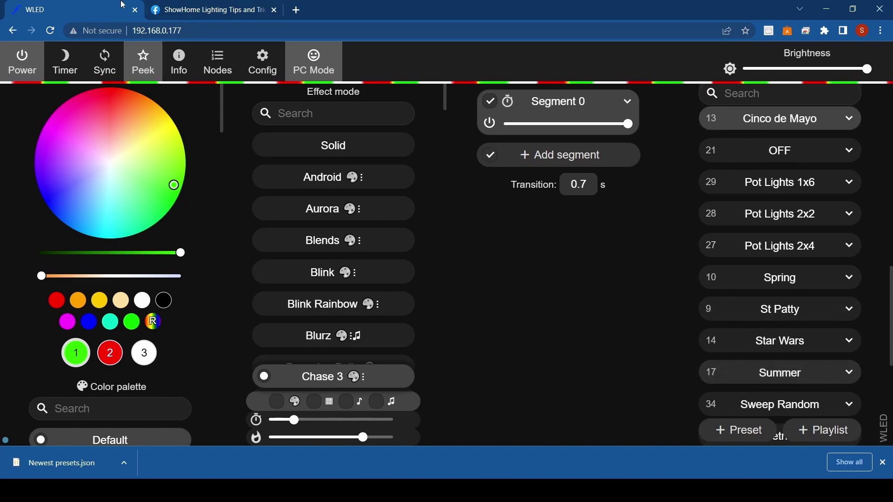
{"action": "left_click", "coordinate": [805, 277]}
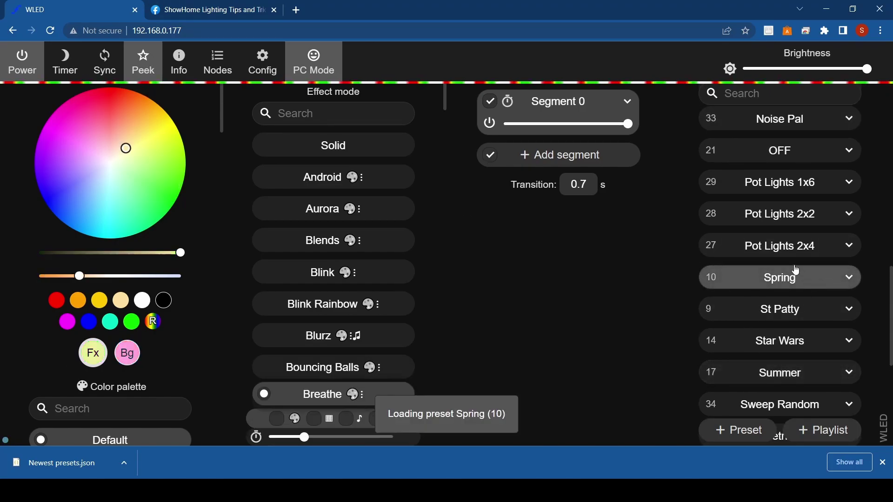
{"action": "left_click", "coordinate": [791, 246]}
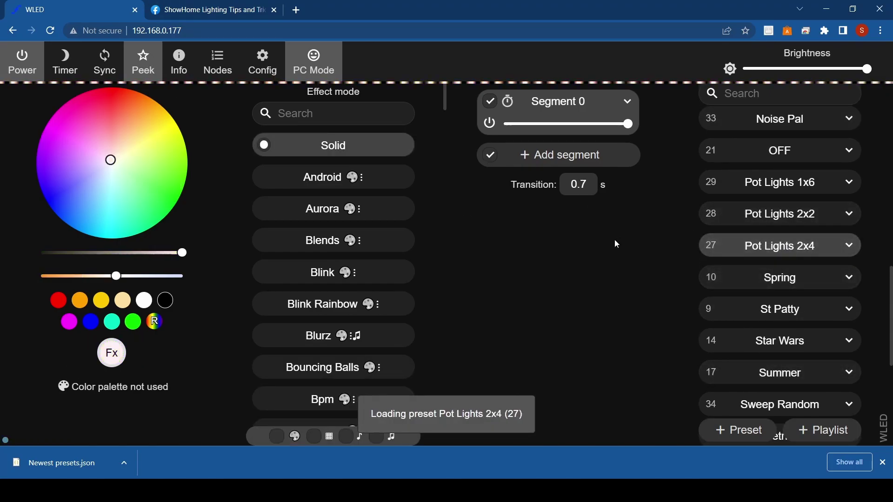
{"action": "scroll", "coordinate": [808, 315], "scroll_direction": "up", "scroll_amount": 6}
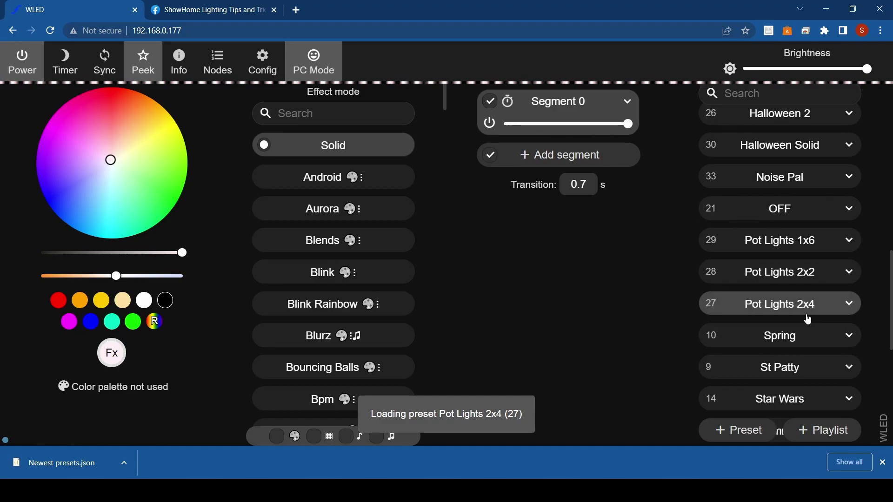
{"action": "left_click", "coordinate": [263, 63]}
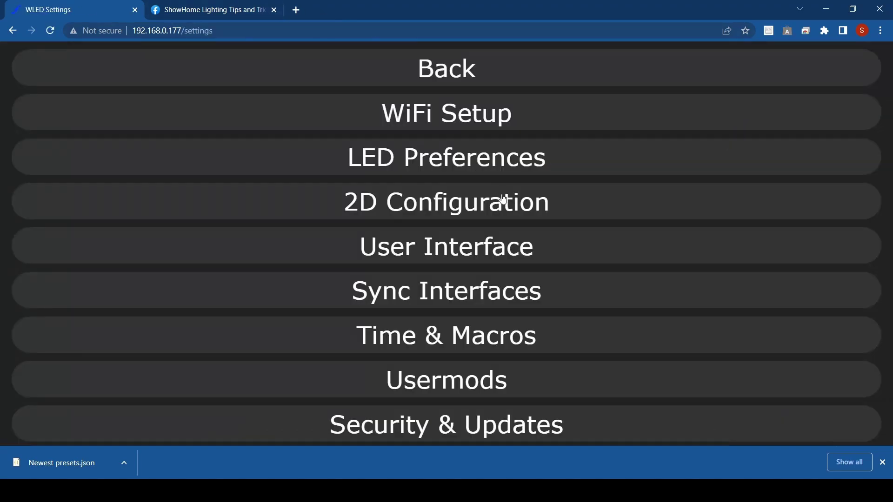
Download a backup of the current presets from Security & Updates
{"action": "left_click", "coordinate": [428, 435]}
{"action": "scroll", "coordinate": [433, 288], "scroll_direction": "down", "scroll_amount": 10}
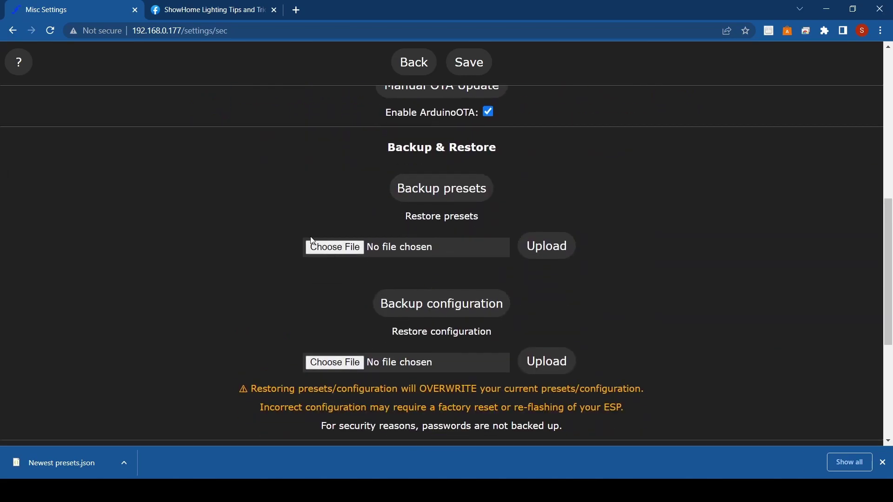
{"action": "scroll", "coordinate": [422, 142], "scroll_direction": "up", "scroll_amount": 1}
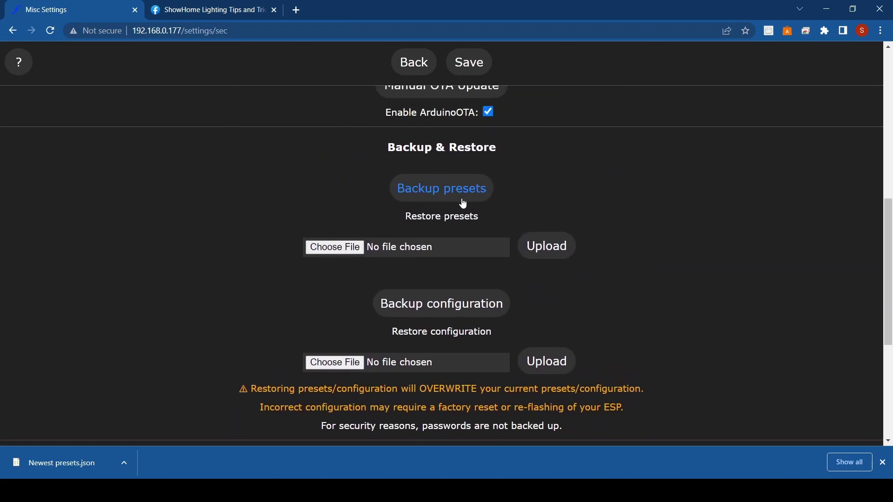
{"action": "left_click", "coordinate": [429, 194]}
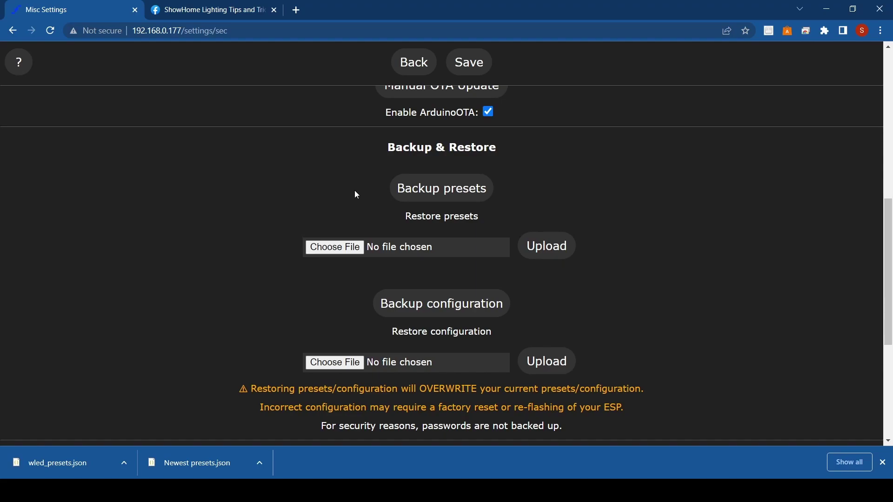
Upload Newest presets.json as the restored presets and save the settings
{"action": "left_click", "coordinate": [339, 250]}
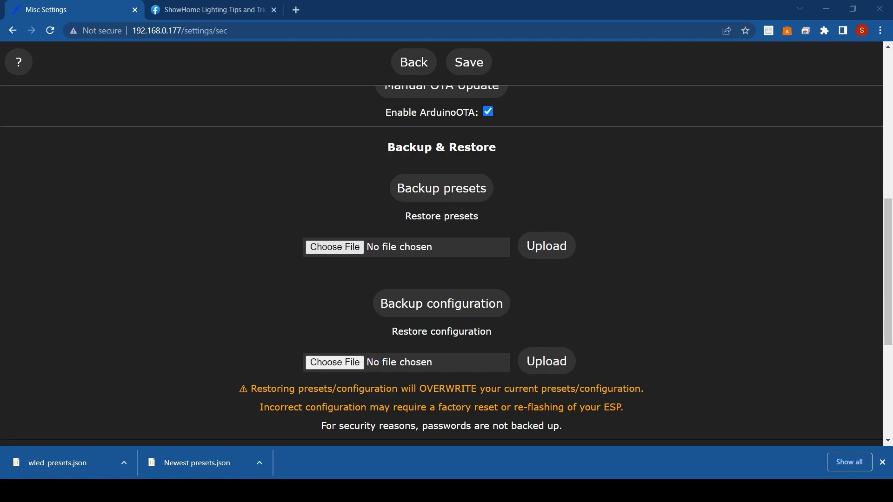
{"action": "key", "text": "Return"}
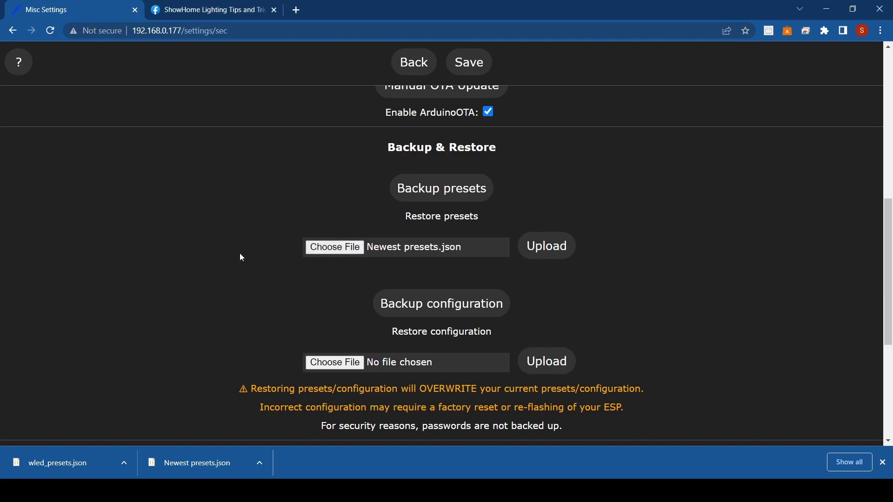
{"action": "left_click", "coordinate": [564, 250]}
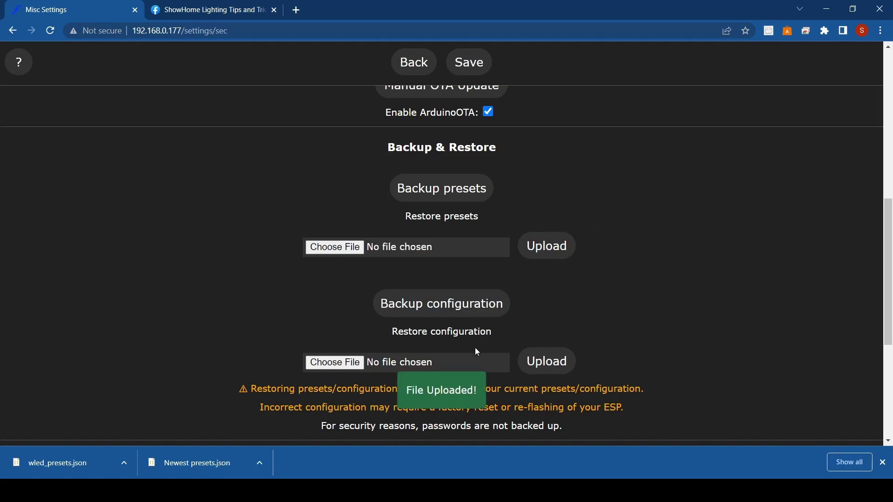
{"action": "left_click", "coordinate": [474, 68]}
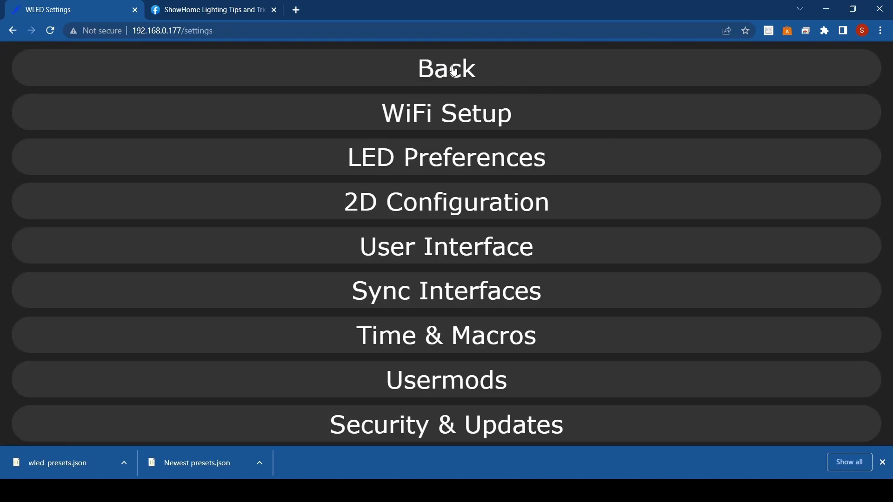
Back on the main controls, start a new preset and cancel it without saving
{"action": "left_click", "coordinate": [454, 73]}
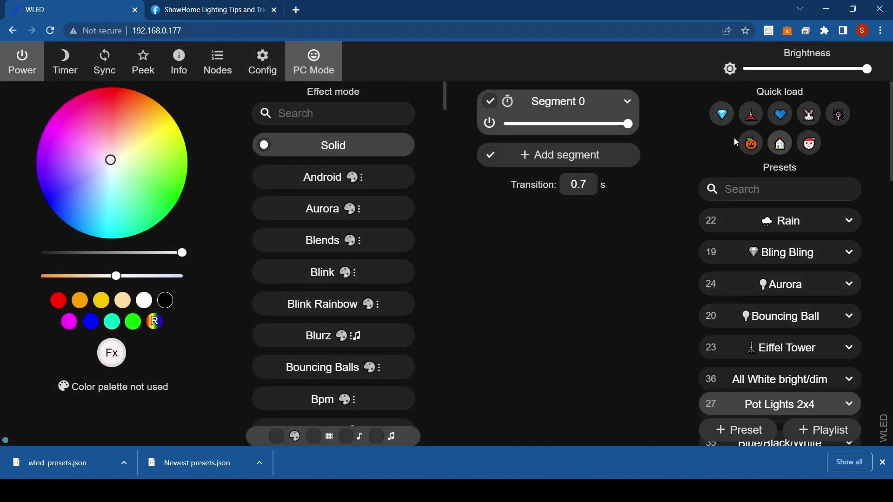
{"action": "scroll", "coordinate": [797, 179], "scroll_direction": "down", "scroll_amount": 1}
{"action": "scroll", "coordinate": [791, 195], "scroll_direction": "down", "scroll_amount": 12}
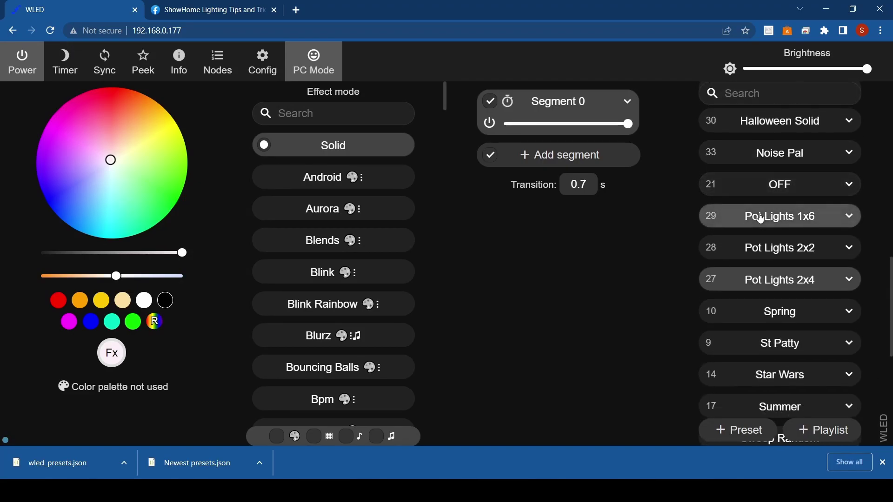
{"action": "scroll", "coordinate": [761, 216], "scroll_direction": "down", "scroll_amount": 3}
{"action": "scroll", "coordinate": [746, 224], "scroll_direction": "up", "scroll_amount": 15}
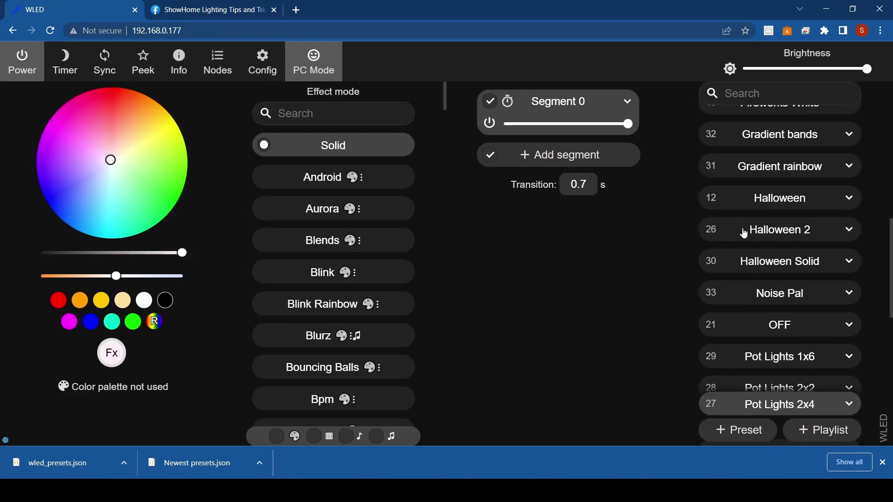
{"action": "scroll", "coordinate": [741, 245], "scroll_direction": "up", "scroll_amount": 4}
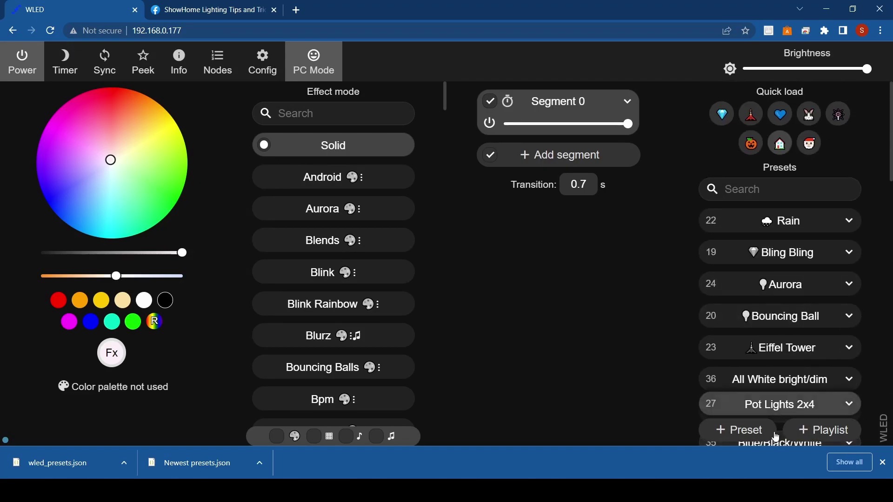
{"action": "left_click", "coordinate": [732, 437]}
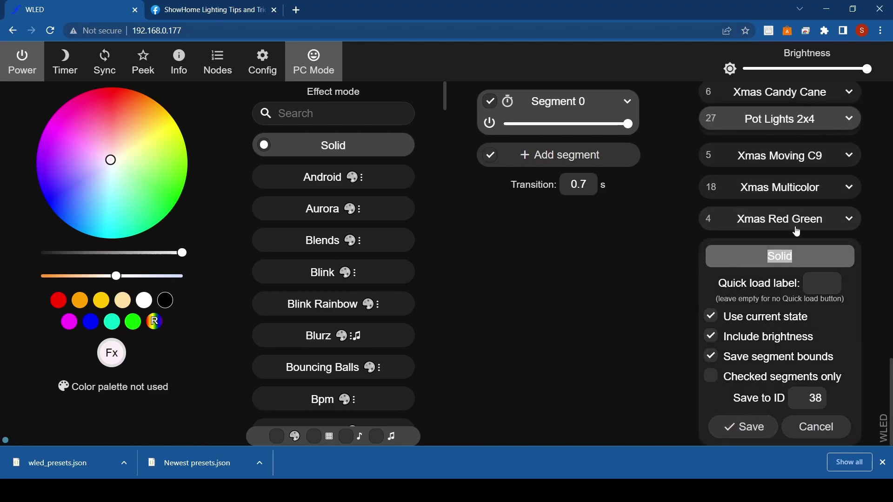
{"action": "left_click", "coordinate": [816, 427]}
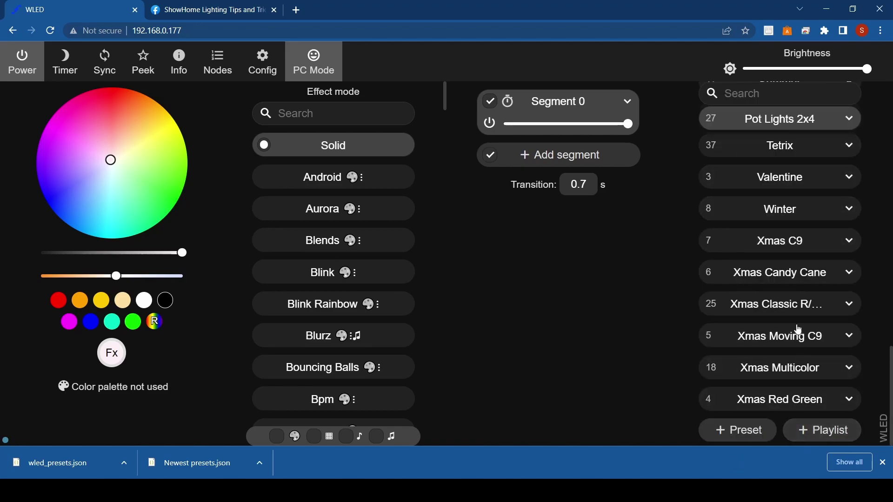
{"action": "scroll", "coordinate": [730, 202], "scroll_direction": "up", "scroll_amount": 1}
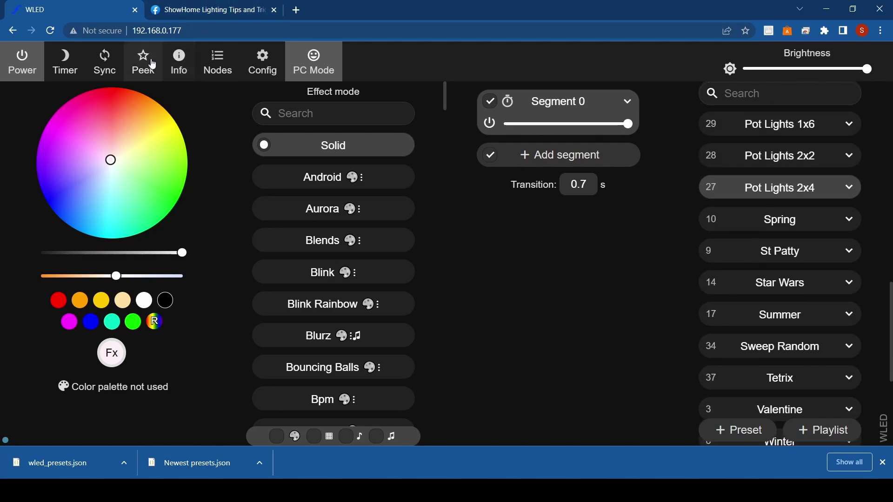
Turn on the Peek live preview and load the Star Wars and Tetrix presets
{"action": "left_click", "coordinate": [138, 69]}
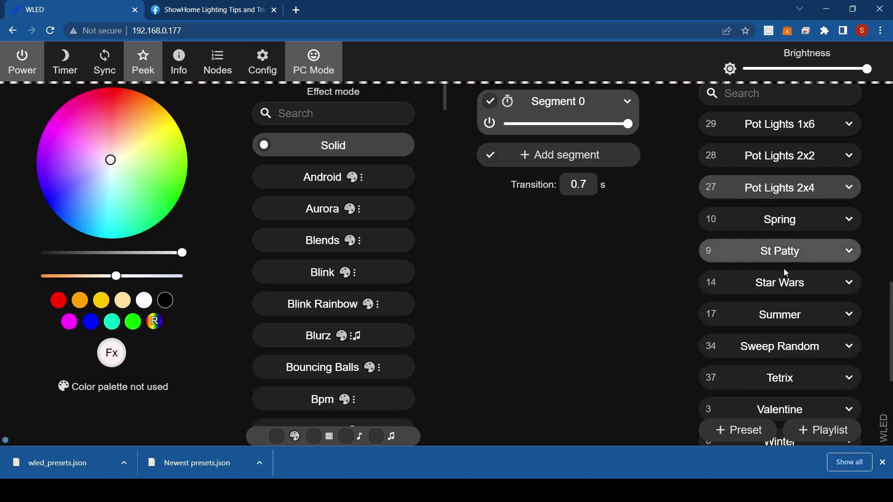
{"action": "left_click", "coordinate": [789, 288]}
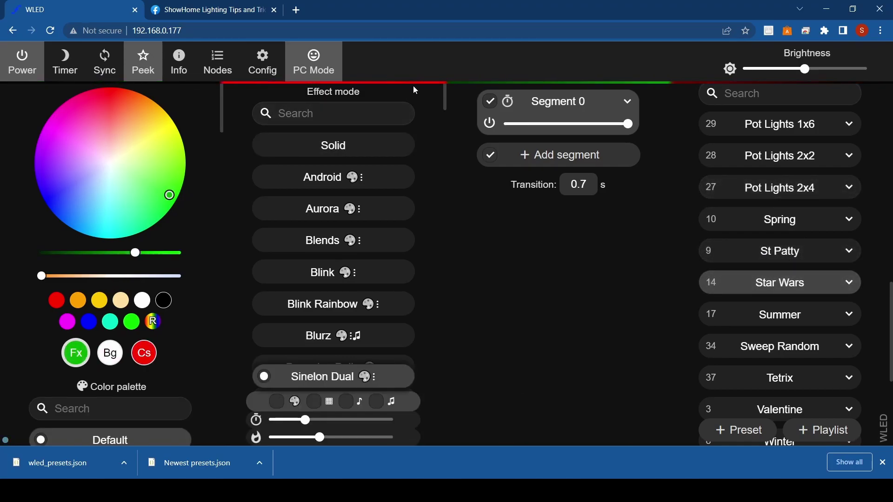
{"action": "scroll", "coordinate": [783, 298], "scroll_direction": "down", "scroll_amount": 4}
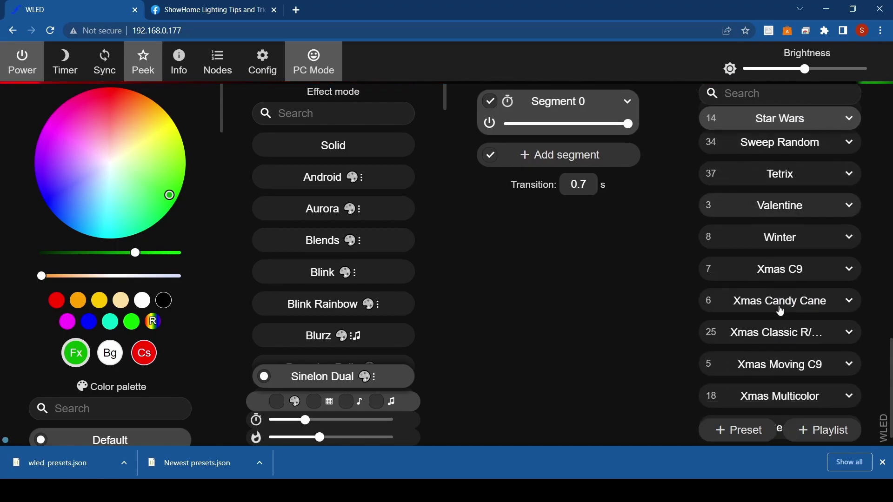
{"action": "left_click", "coordinate": [778, 205]}
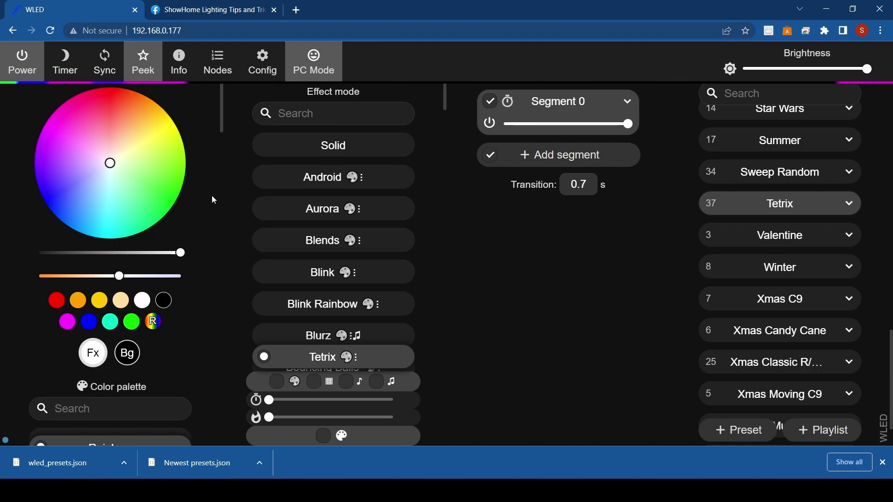
Run Xmas Moving C9, Classic R/G/W, Candy Cane and C9, ending on Xmas Multicolor
{"action": "scroll", "coordinate": [735, 254], "scroll_direction": "down", "scroll_amount": 2}
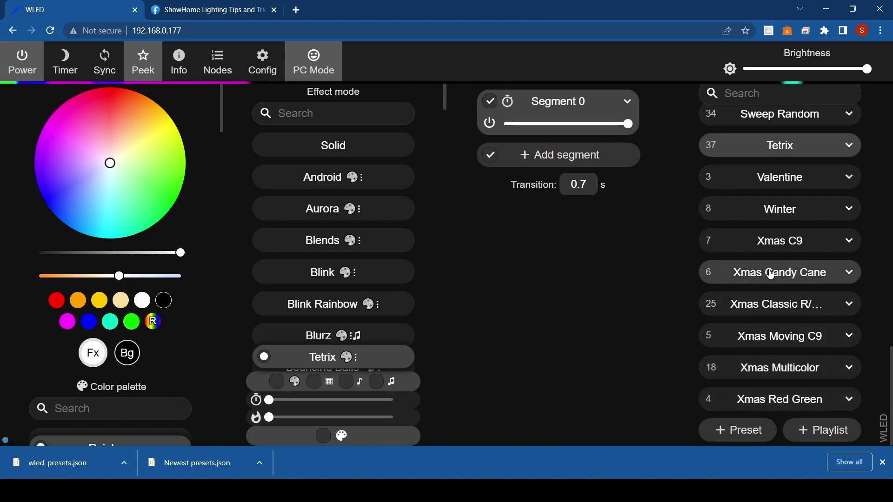
{"action": "left_click", "coordinate": [784, 336]}
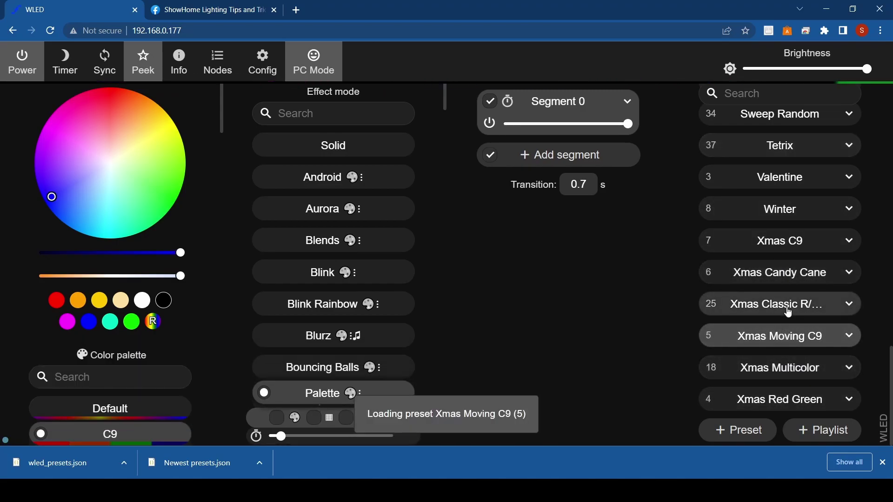
{"action": "left_click", "coordinate": [781, 302]}
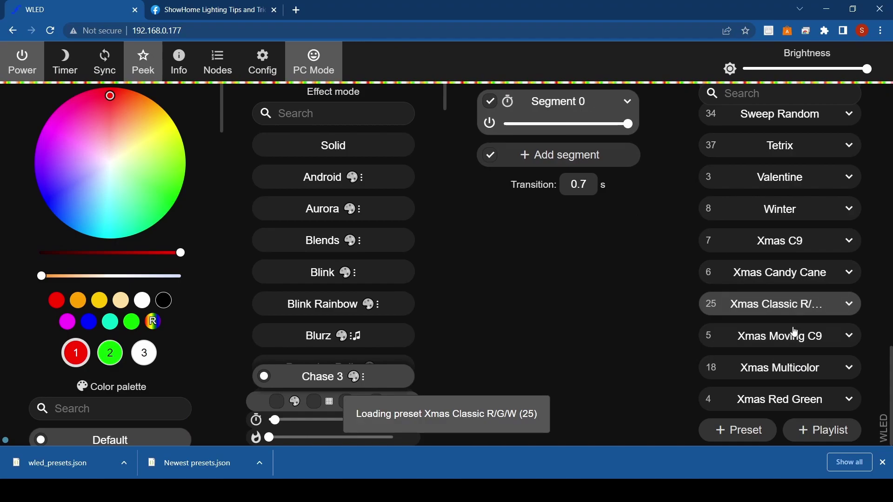
{"action": "left_click", "coordinate": [781, 272]}
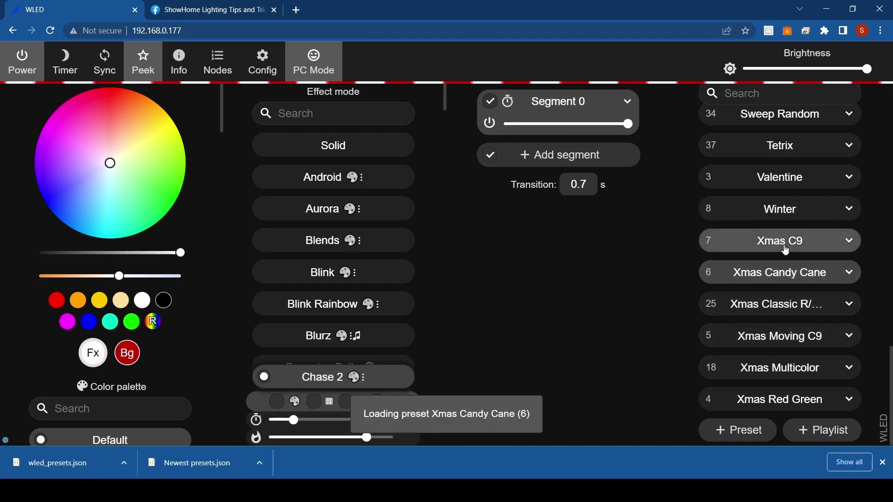
{"action": "left_click", "coordinate": [785, 250]}
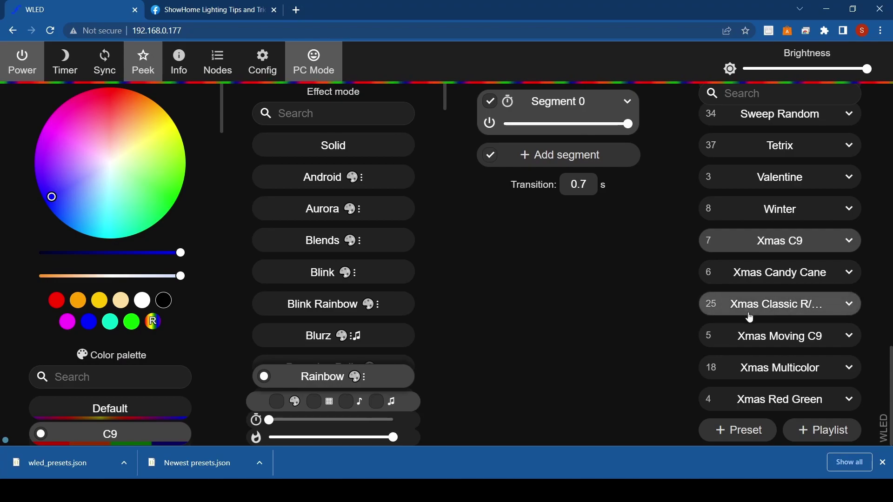
{"action": "left_click", "coordinate": [783, 345]}
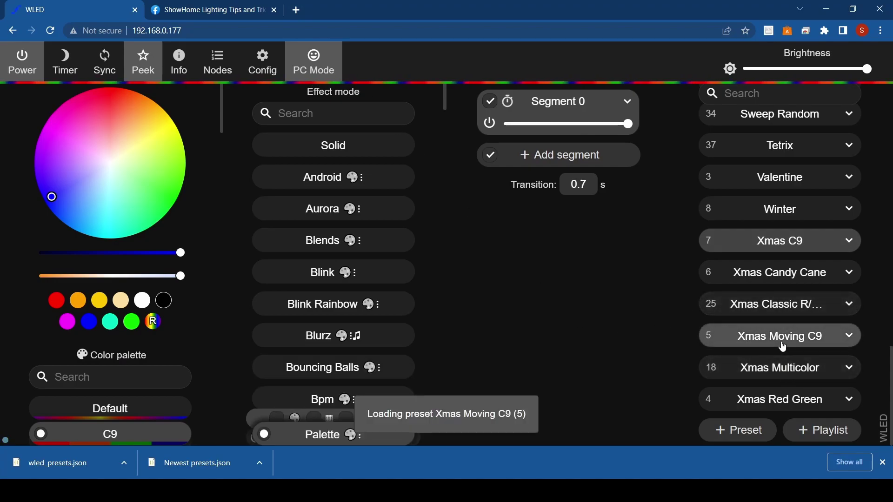
{"action": "left_click", "coordinate": [784, 375]}
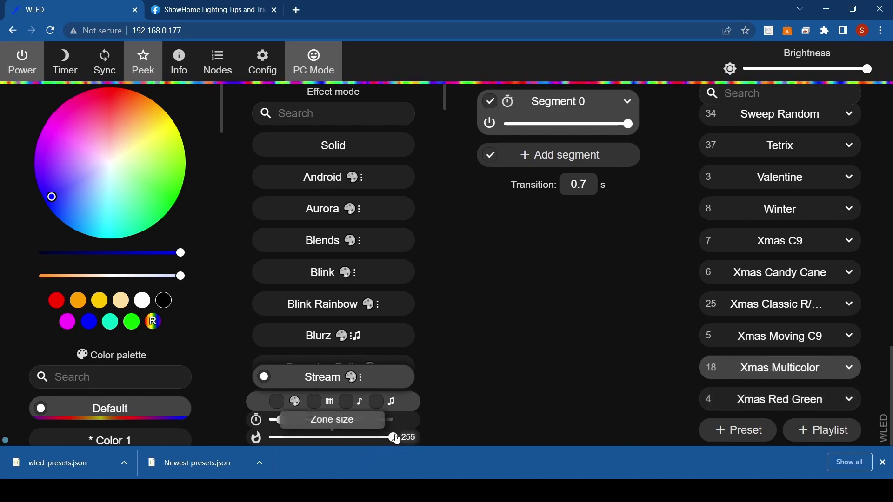
Lower Zone size to about 120 and overwrite Xmas Multicolor with the current state
{"action": "left_click_drag", "start_coordinate": [393, 438], "coordinate": [329, 440]}
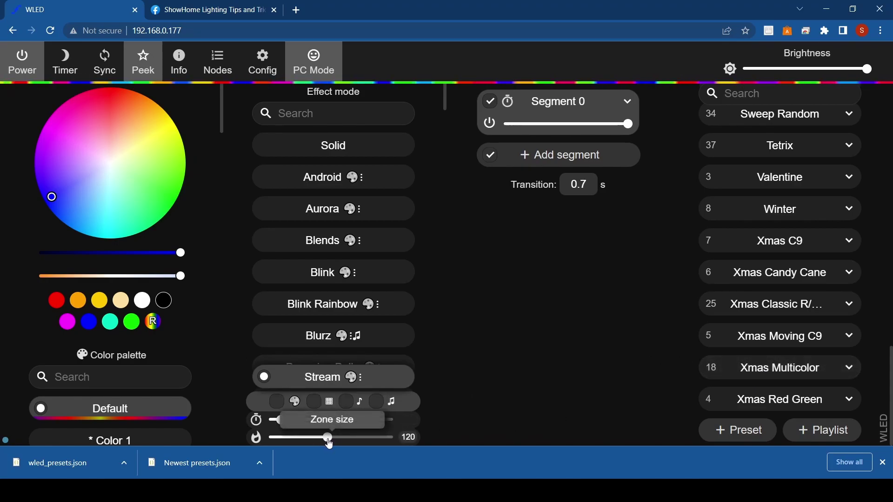
{"action": "left_click", "coordinate": [839, 367]}
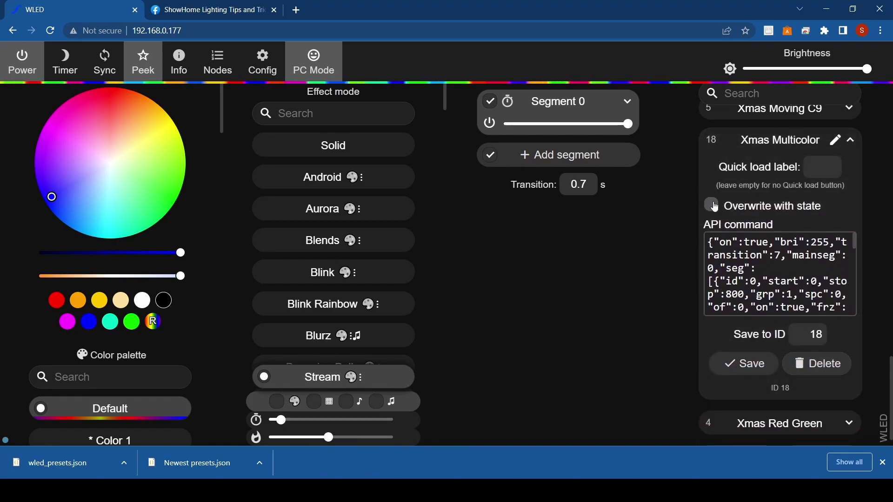
{"action": "left_click", "coordinate": [714, 207]}
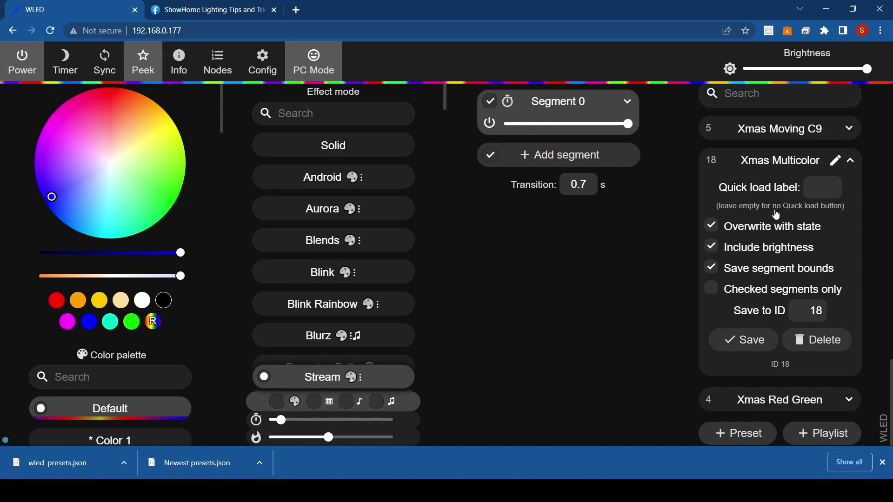
{"action": "left_click", "coordinate": [746, 338]}
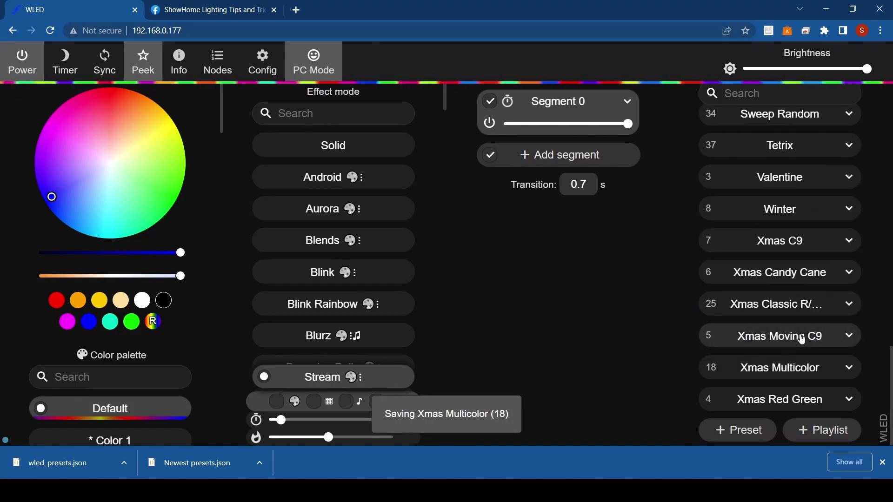
Load Xmas Classic R/G/W, recheck the re-saved Xmas Multicolor, then load Xmas Red Green
{"action": "left_click", "coordinate": [803, 314]}
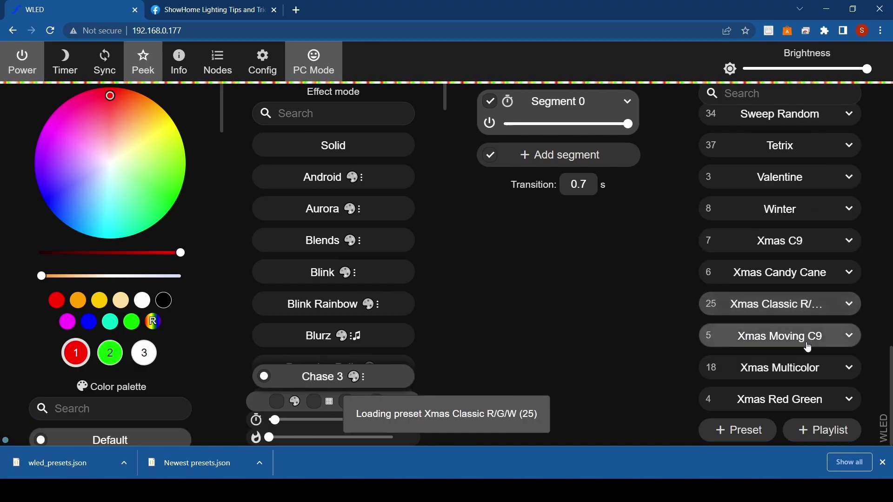
{"action": "left_click", "coordinate": [812, 379]}
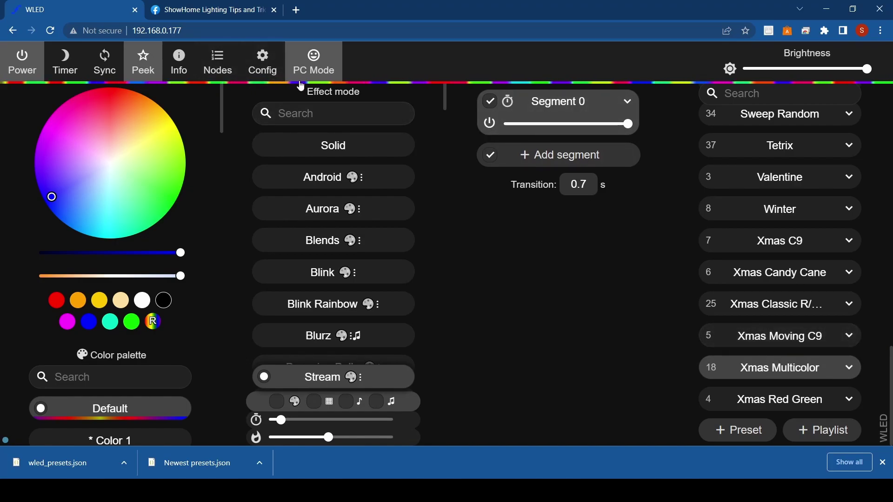
{"action": "left_click", "coordinate": [793, 401]}
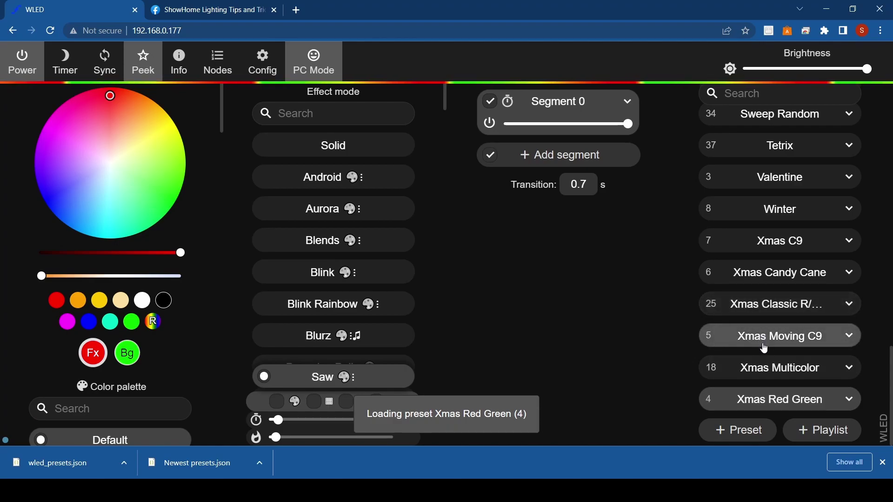
Load the Fireworks White, Easter and Cinco de Mayo presets in turn
{"action": "scroll", "coordinate": [764, 347], "scroll_direction": "up", "scroll_amount": 4}
{"action": "scroll", "coordinate": [770, 351], "scroll_direction": "up", "scroll_amount": 8}
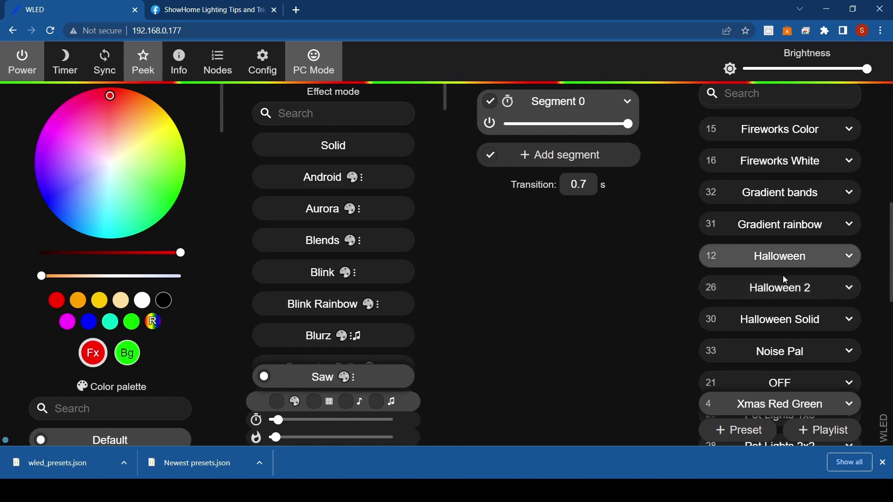
{"action": "scroll", "coordinate": [780, 302], "scroll_direction": "up", "scroll_amount": 1}
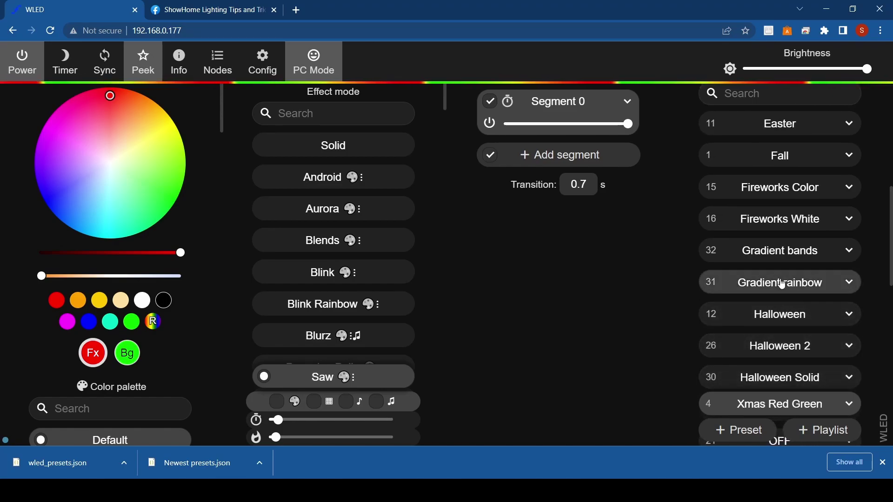
{"action": "left_click", "coordinate": [780, 224]}
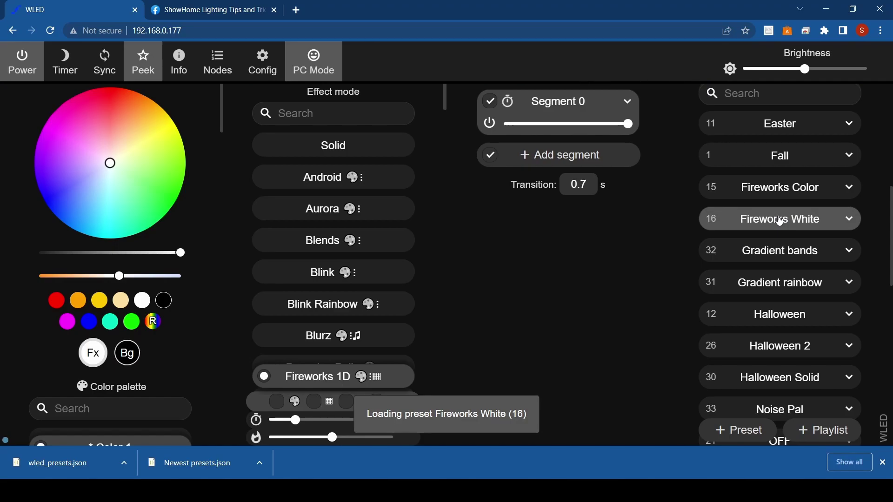
{"action": "scroll", "coordinate": [784, 221], "scroll_direction": "up", "scroll_amount": 2}
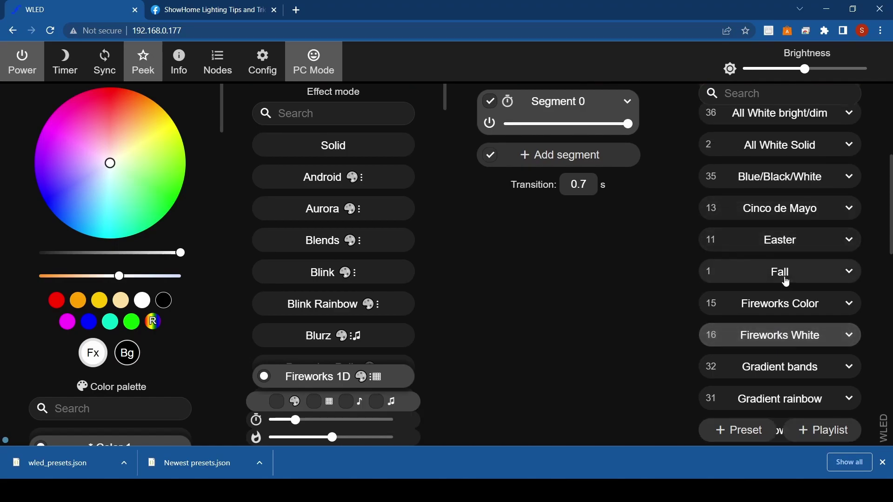
{"action": "left_click", "coordinate": [784, 243]}
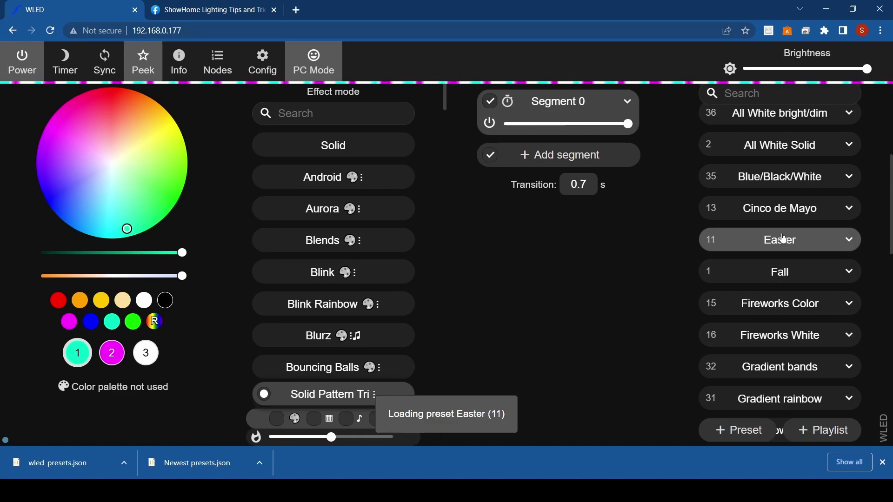
{"action": "scroll", "coordinate": [784, 239], "scroll_direction": "up", "scroll_amount": 1}
{"action": "left_click", "coordinate": [783, 266]}
Load Blue/Black/White, then All White Solid, then All White bright/dim
{"action": "left_click", "coordinate": [785, 238]}
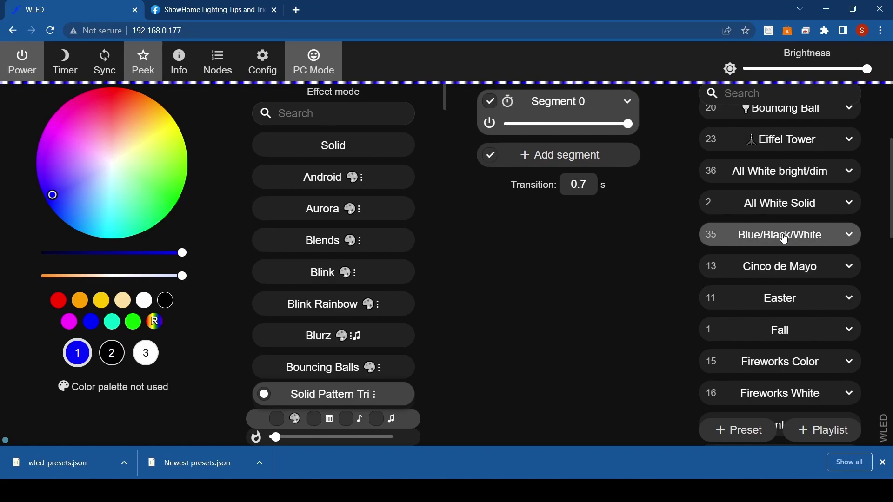
{"action": "scroll", "coordinate": [785, 238], "scroll_direction": "up", "scroll_amount": 1}
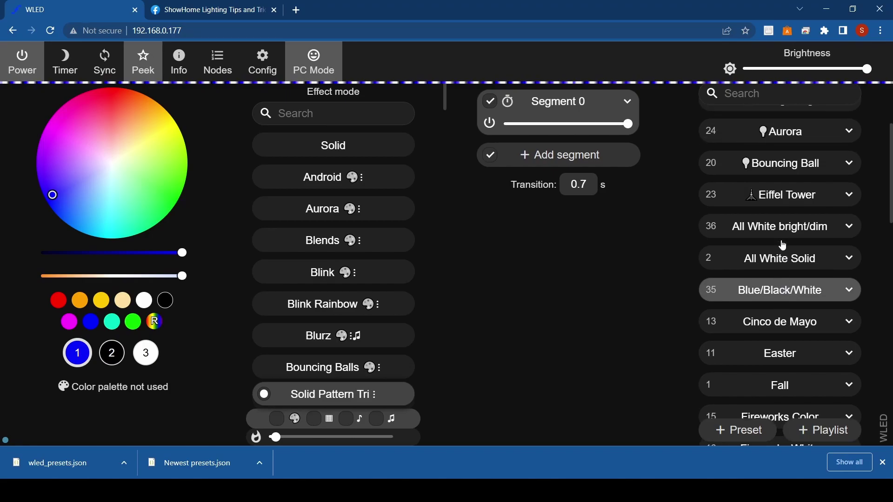
{"action": "left_click", "coordinate": [775, 270]}
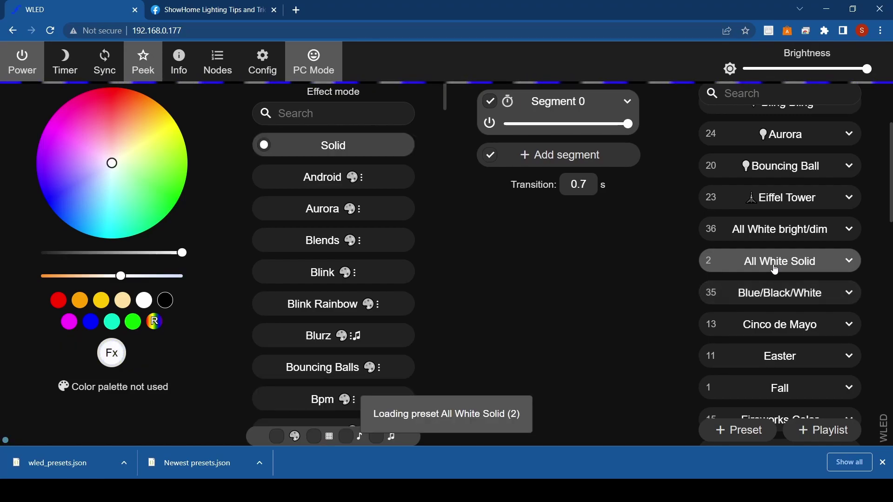
{"action": "left_click", "coordinate": [781, 235]}
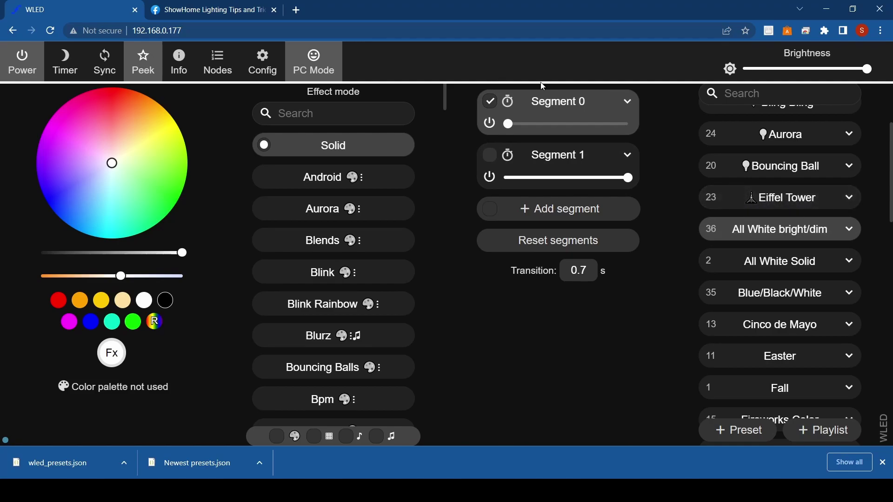
Load Blue/Black/White using its blue heart quick-load button
{"action": "scroll", "coordinate": [857, 276], "scroll_direction": "up", "scroll_amount": 3}
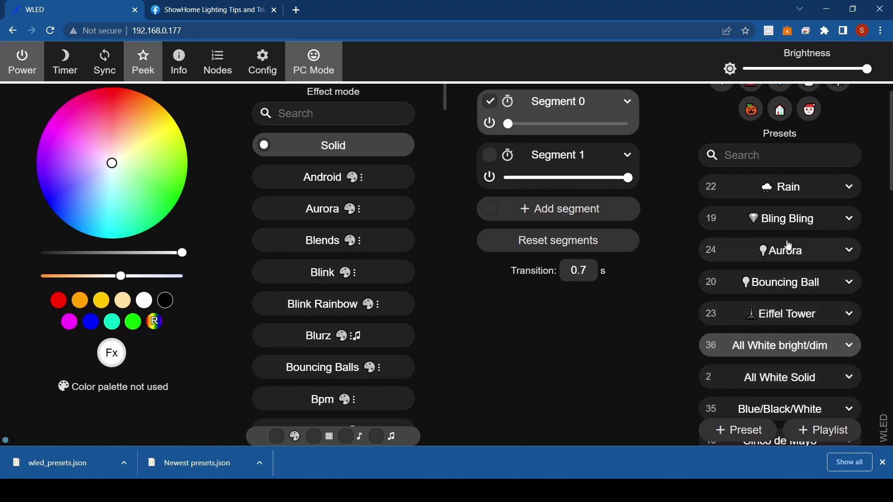
{"action": "scroll", "coordinate": [795, 190], "scroll_direction": "up", "scroll_amount": 1}
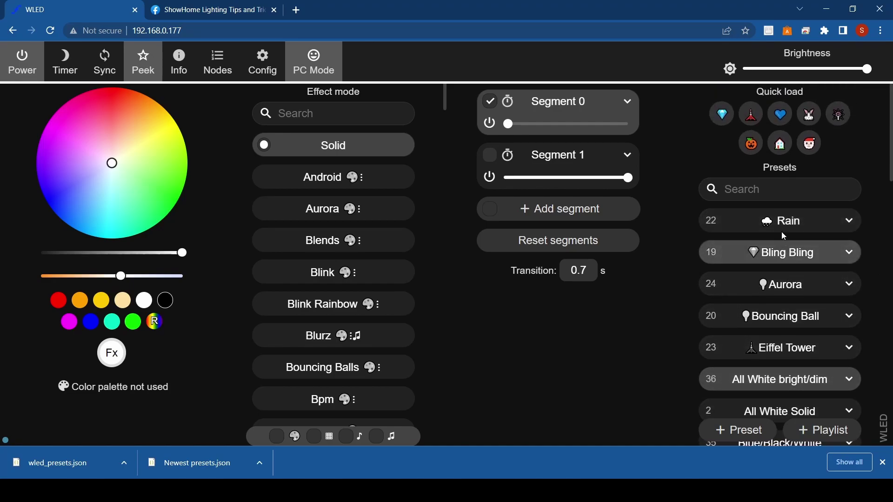
{"action": "left_click", "coordinate": [783, 117]}
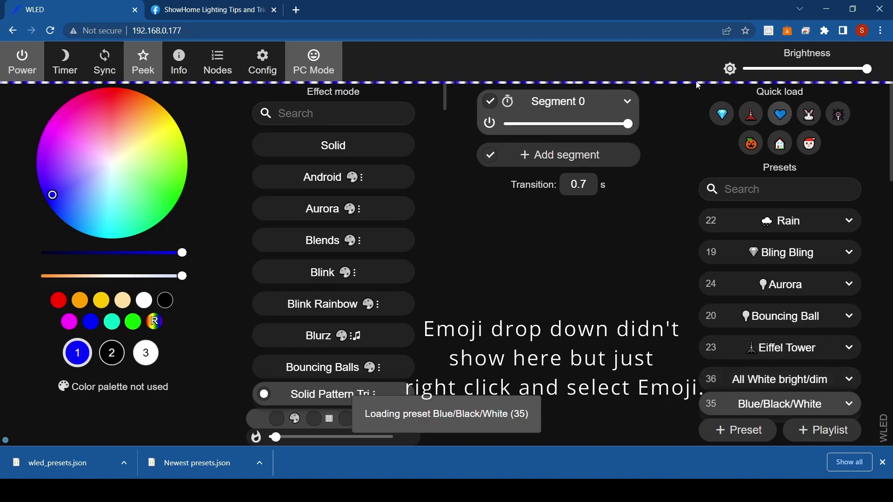
Re-save preset 35 Blue/Black/White with the blue heart as its quick-load label
{"action": "scroll", "coordinate": [680, 258], "scroll_direction": "down", "scroll_amount": 2}
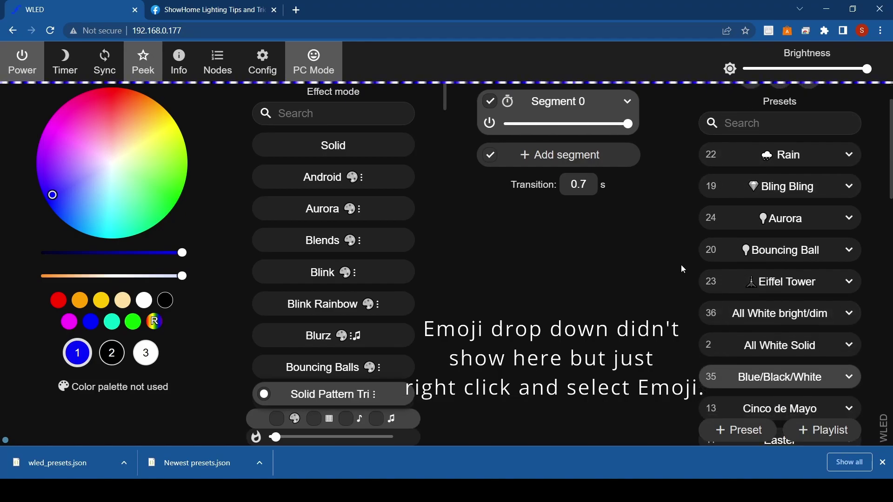
{"action": "scroll", "coordinate": [683, 269], "scroll_direction": "down", "scroll_amount": 3}
{"action": "left_click", "coordinate": [824, 266]}
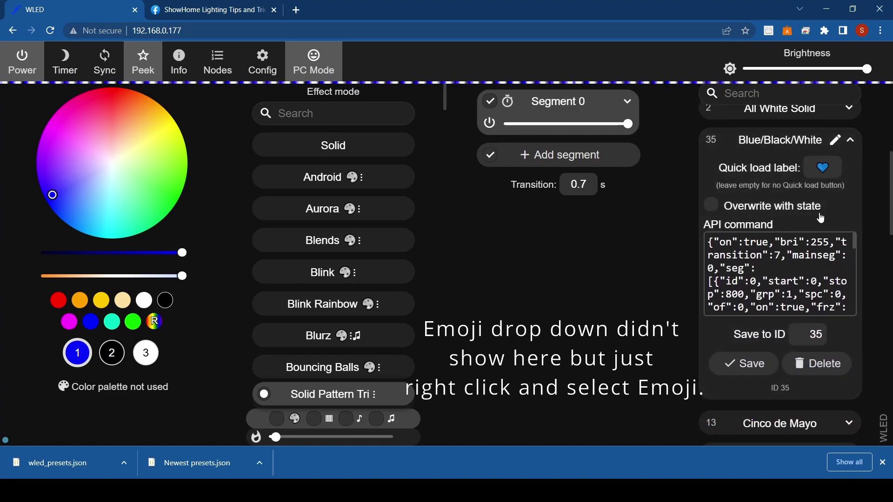
{"action": "left_click", "coordinate": [830, 168]}
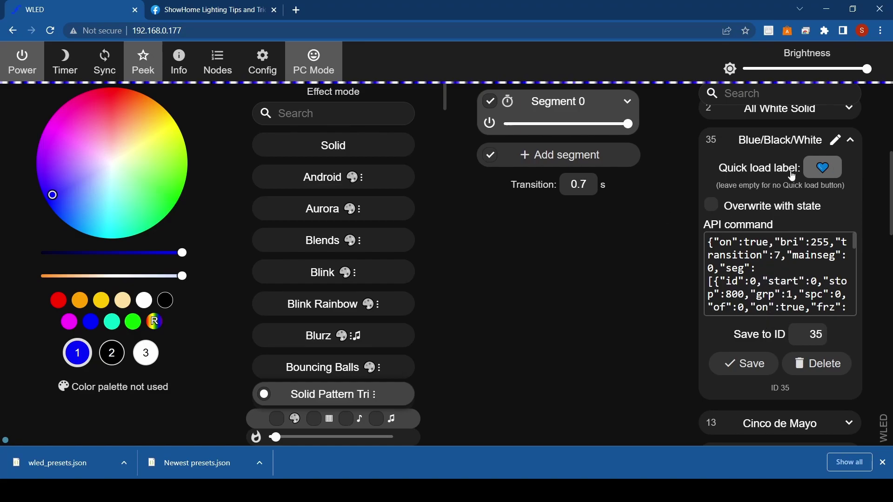
{"action": "left_click", "coordinate": [851, 140]}
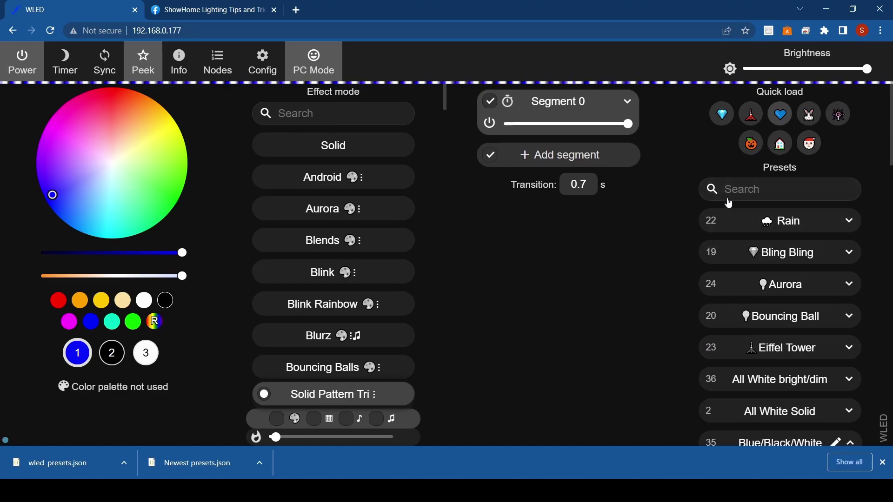
Use the pumpkin, house, Santa, diamond and fireworks quick-load buttons, ending on Fireworks White
{"action": "left_click", "coordinate": [751, 143]}
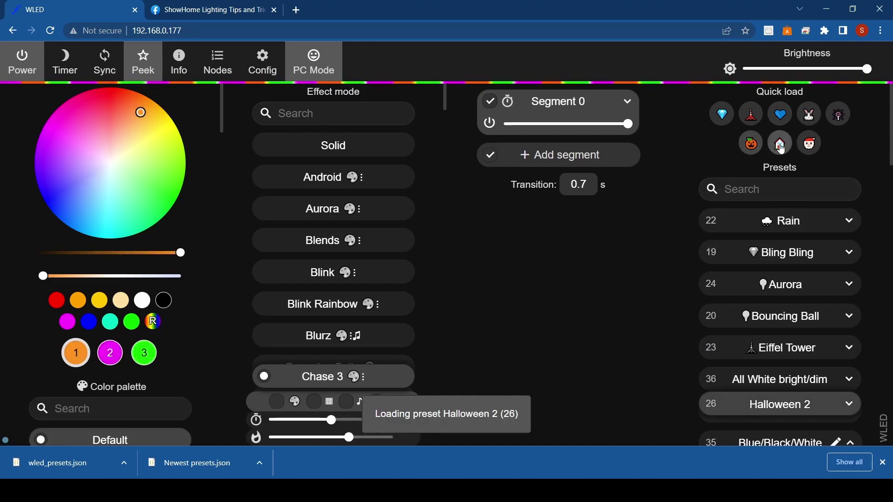
{"action": "left_click", "coordinate": [780, 145]}
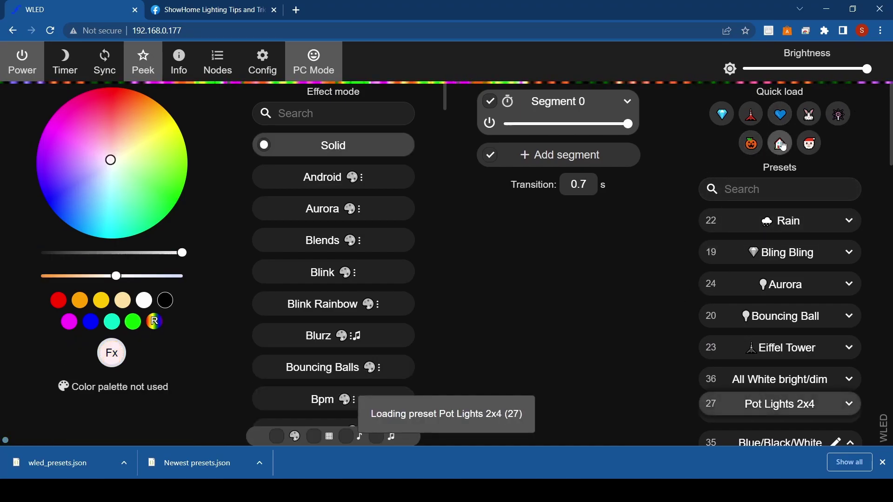
{"action": "left_click", "coordinate": [810, 145]}
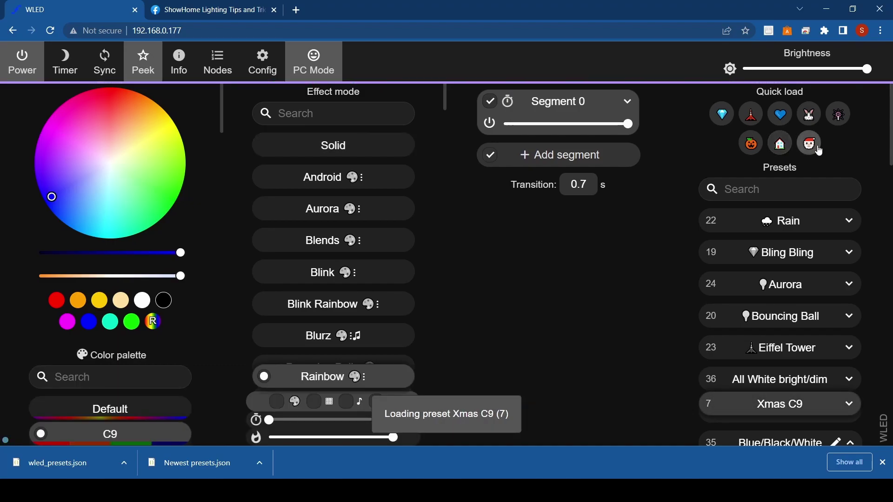
{"action": "left_click", "coordinate": [721, 115]}
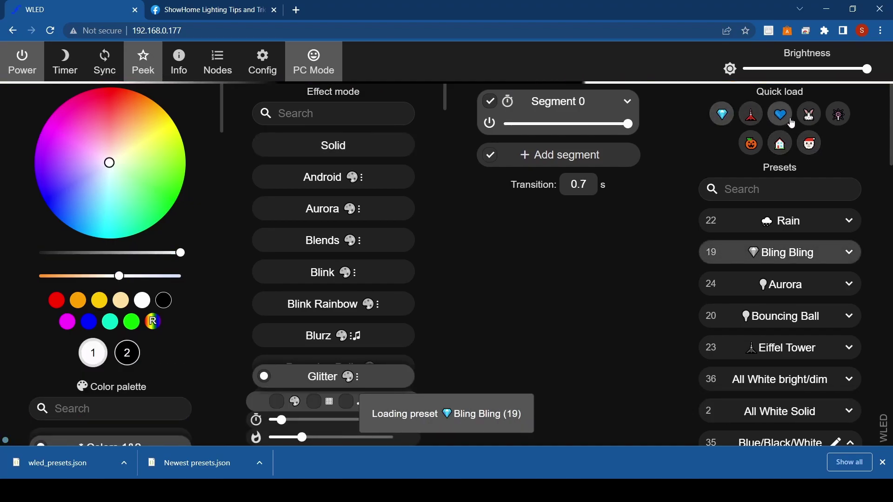
{"action": "left_click", "coordinate": [838, 114]}
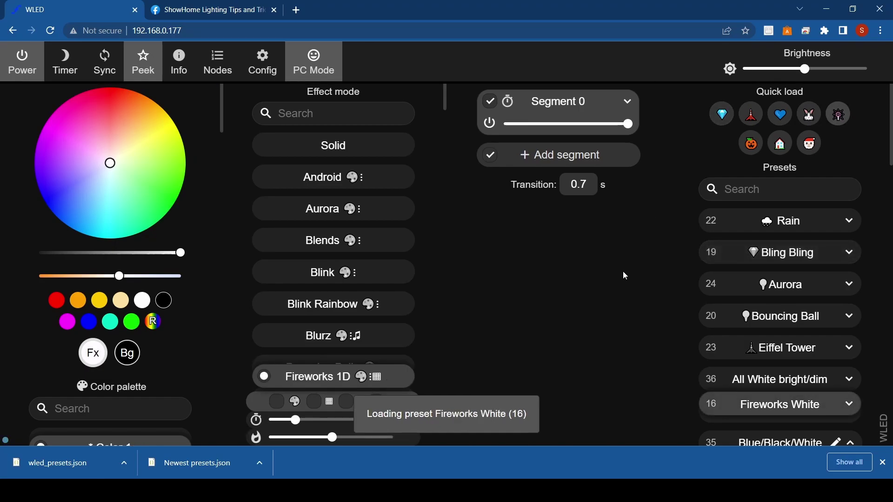